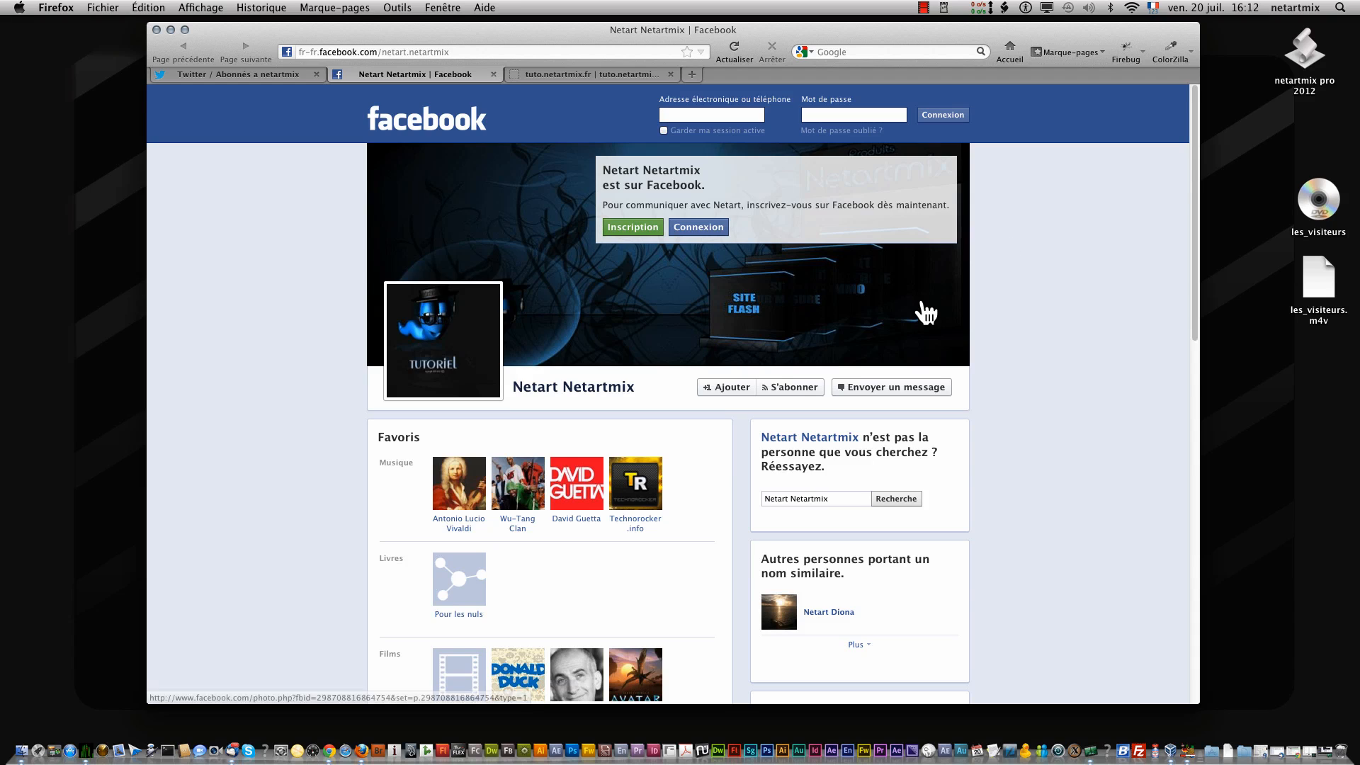
- View the tuto.netartmix.fr page, open a new browser tab and search for google
click(580, 81)
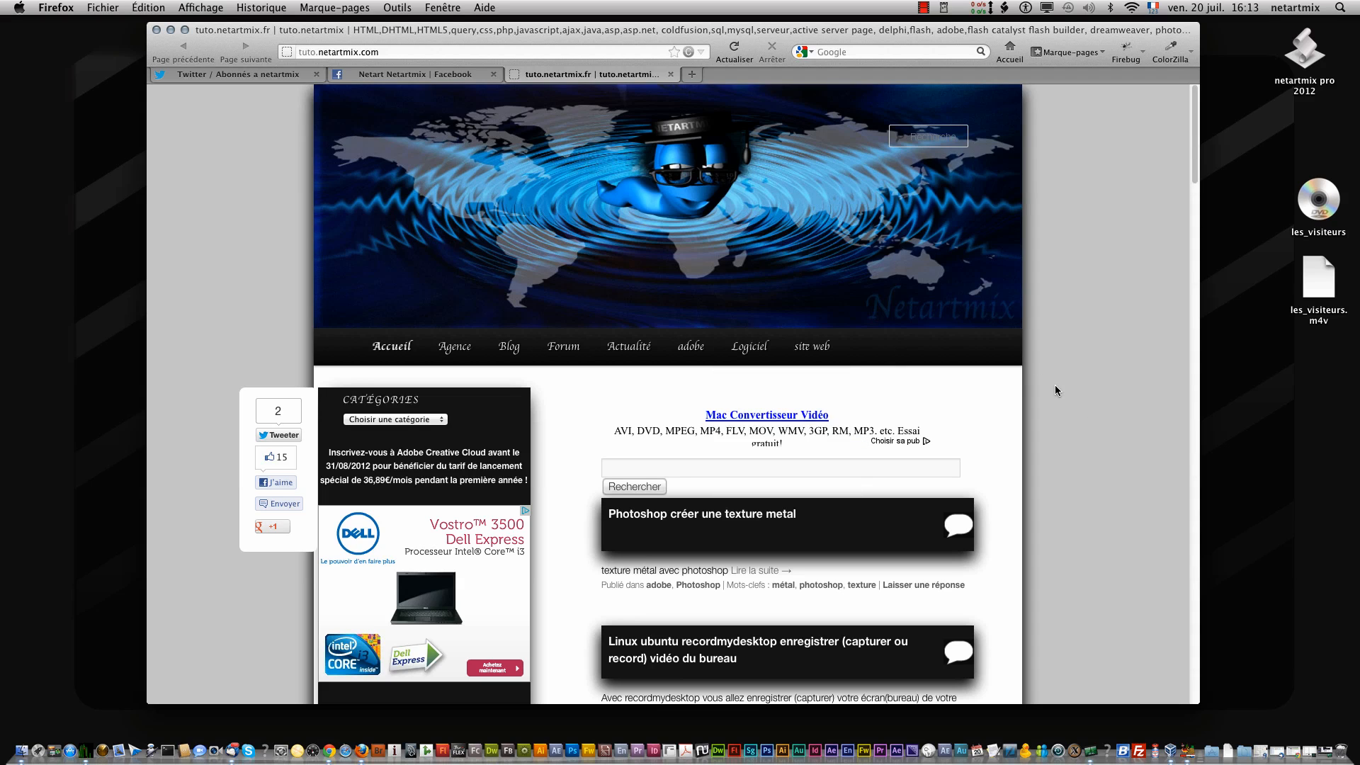
click(691, 74)
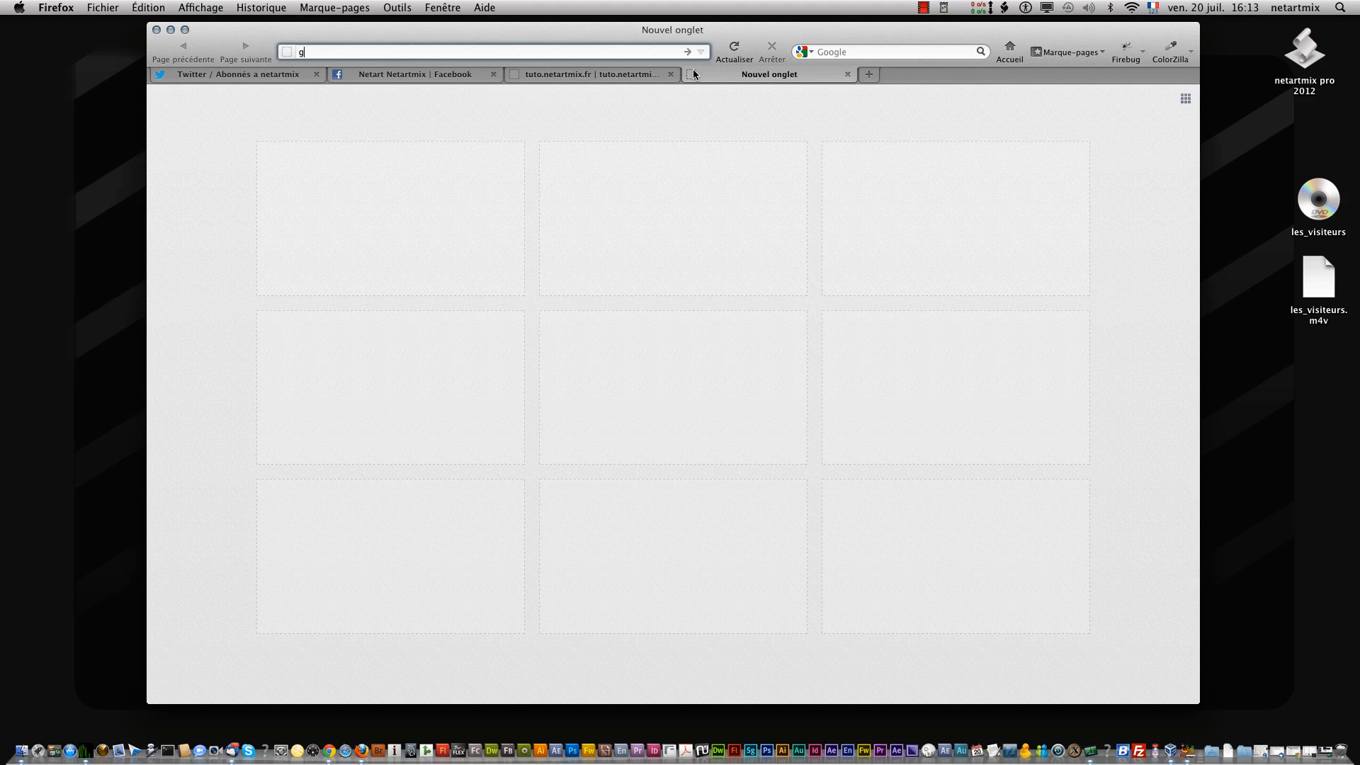
text(google)
key(Return)
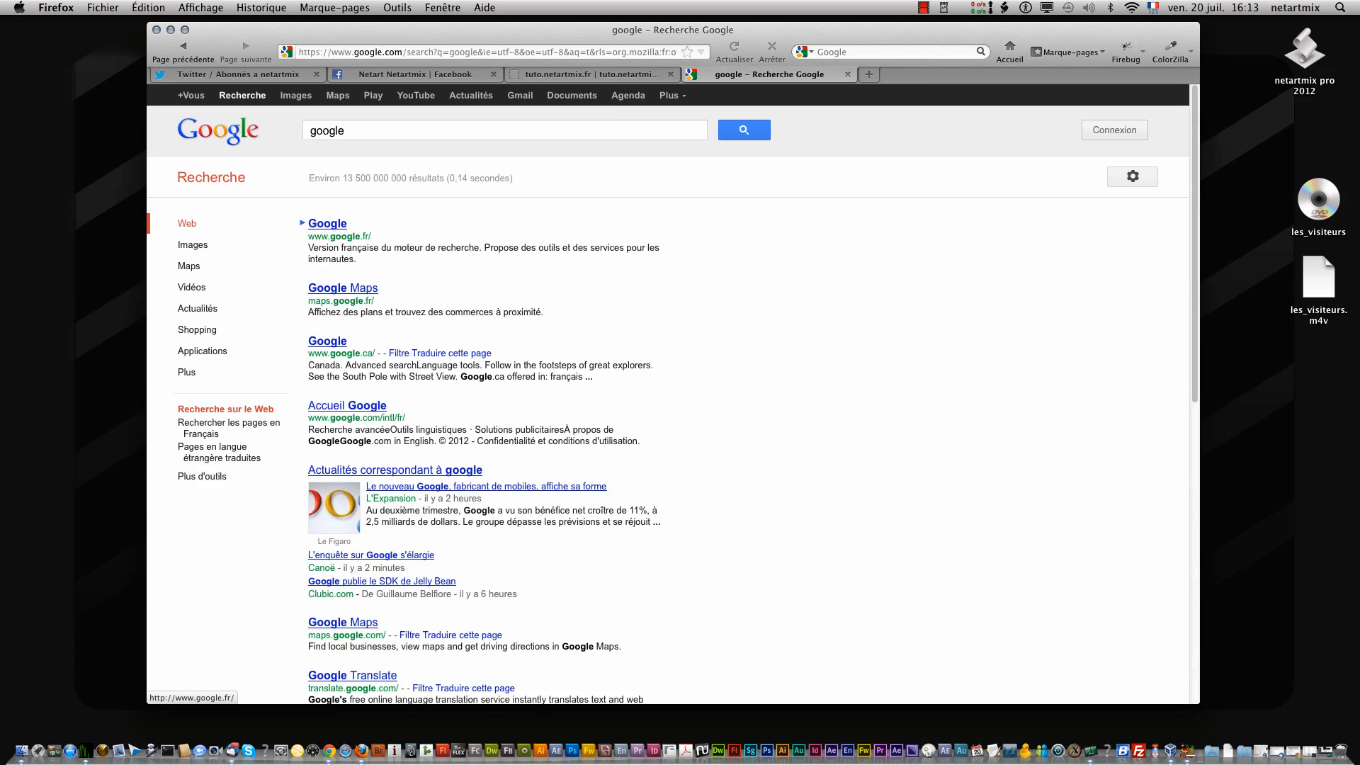
- Search Google for handbrake, look at the 01net HandBrake download page and return to the results
drag(536, 134, 142, 134)
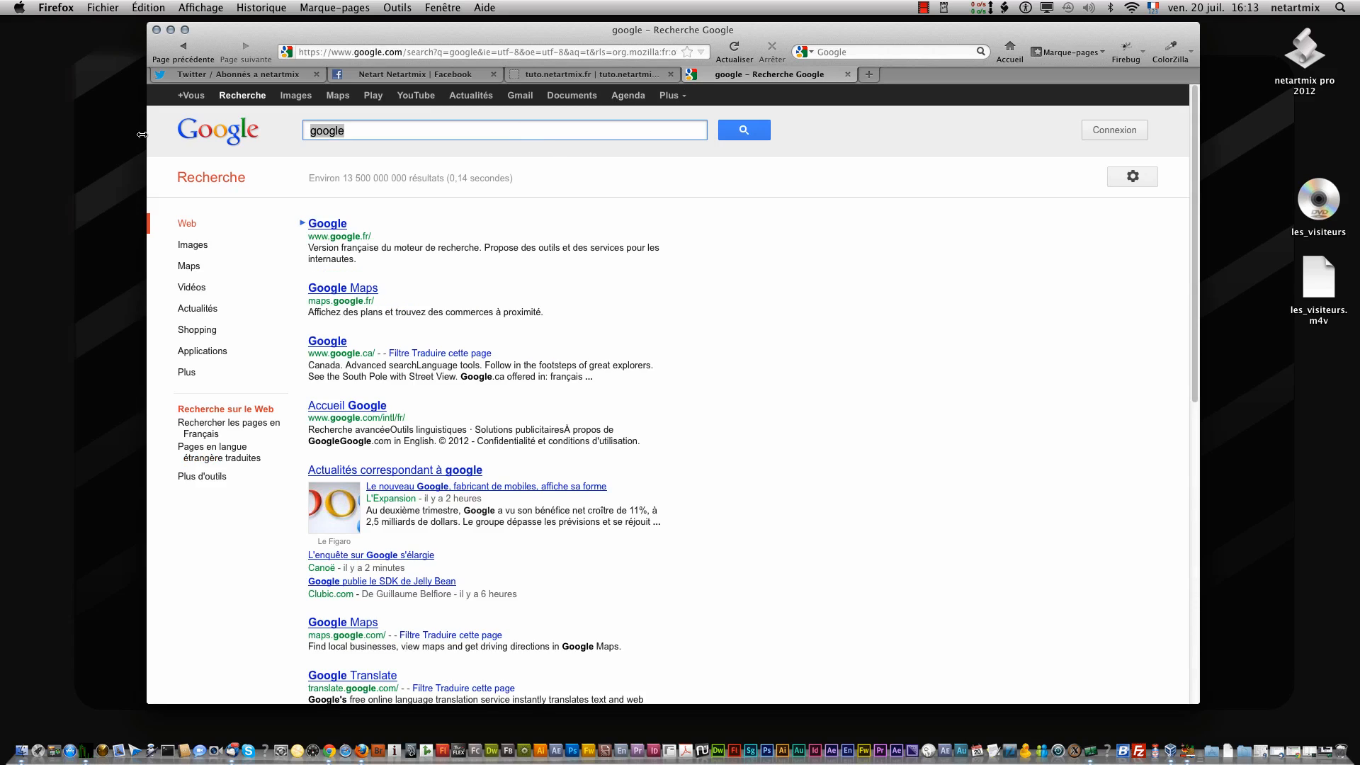
text(handbra)
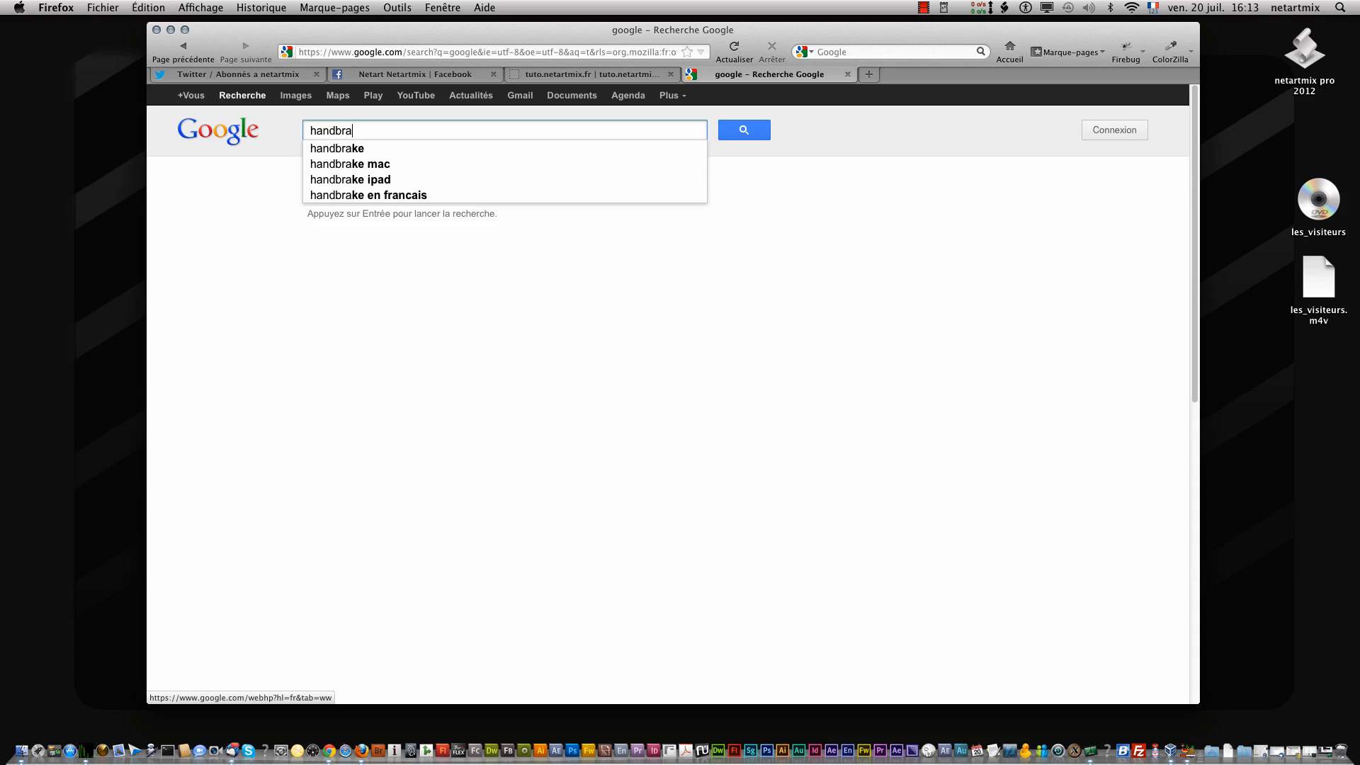
text(le)
key(BackSpace)
key(BackSpace)
text(ke)
key(Return)
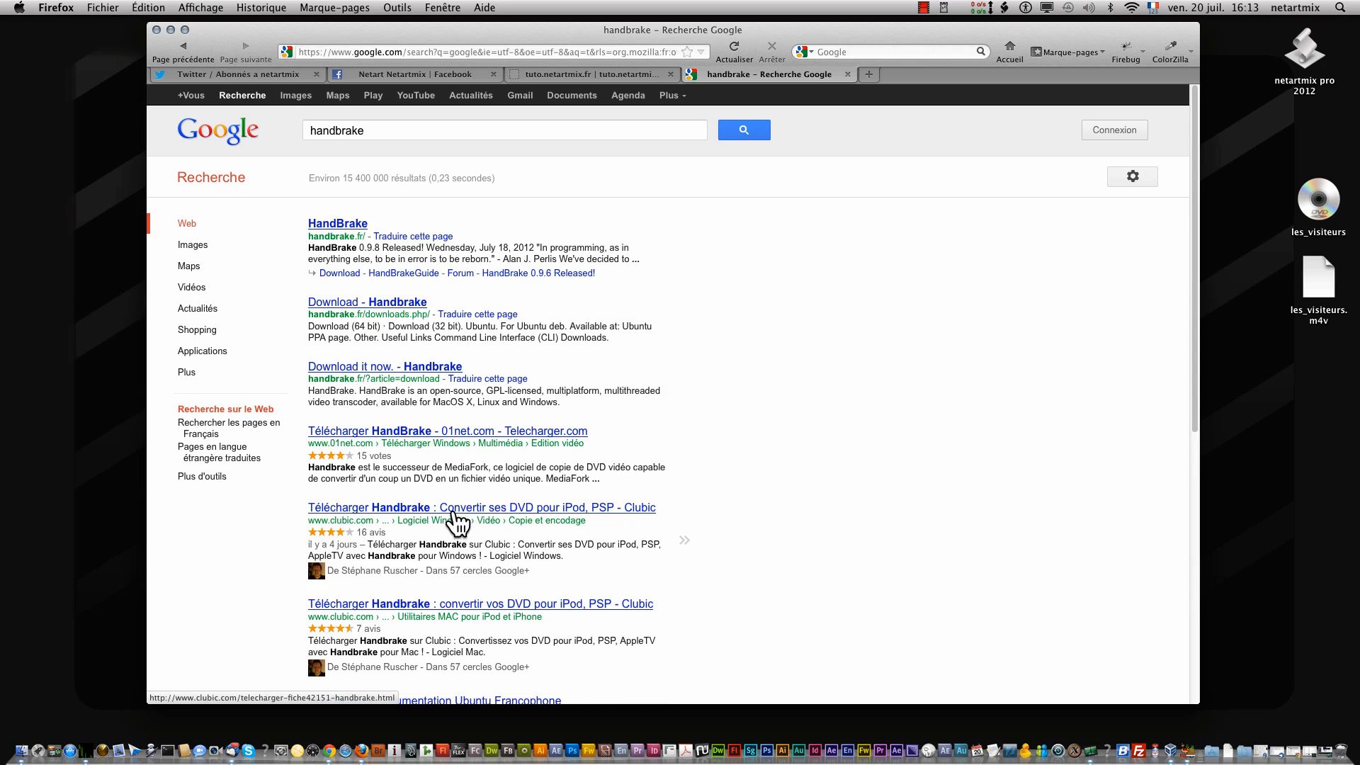
click(450, 431)
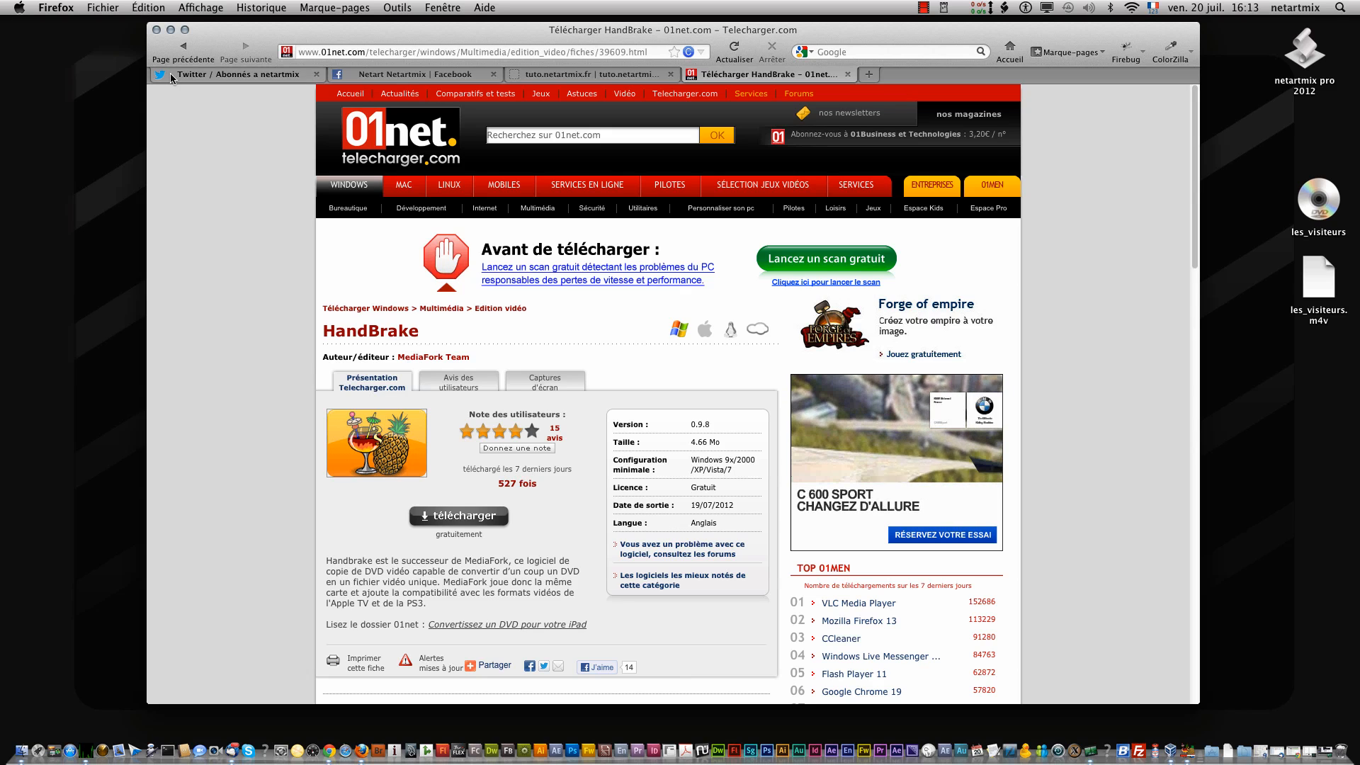
click(184, 48)
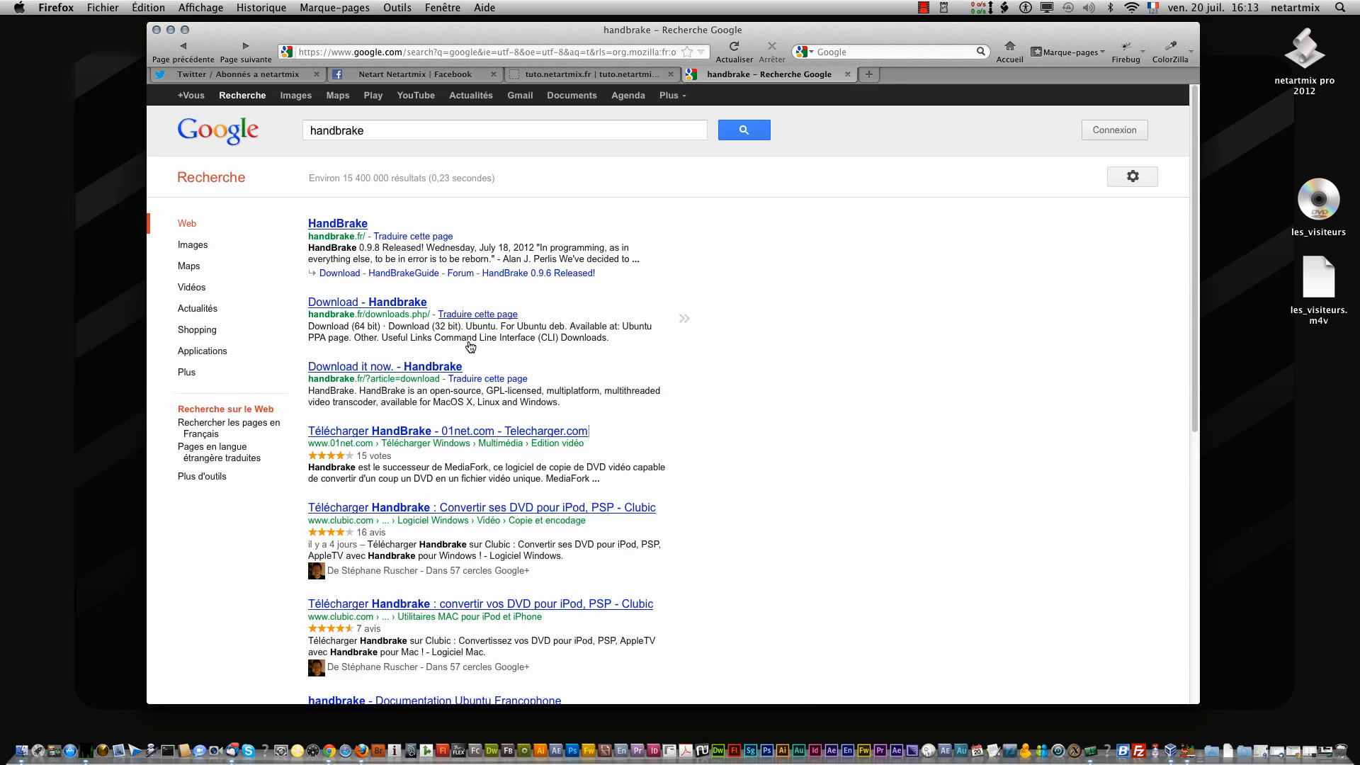
- Search Google for handbrake mac and open the 01net HandBrake page for Mac
click(428, 133)
text(mzc)
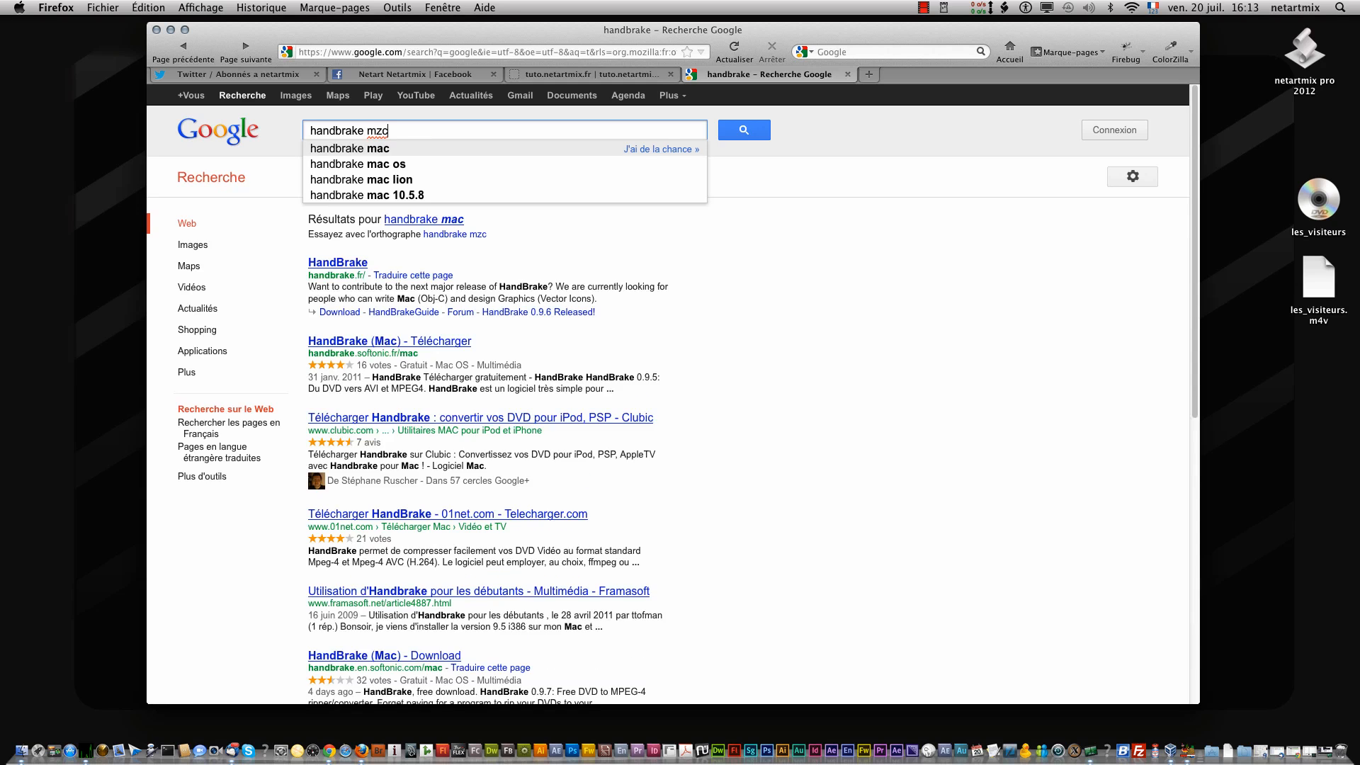
key(Down)
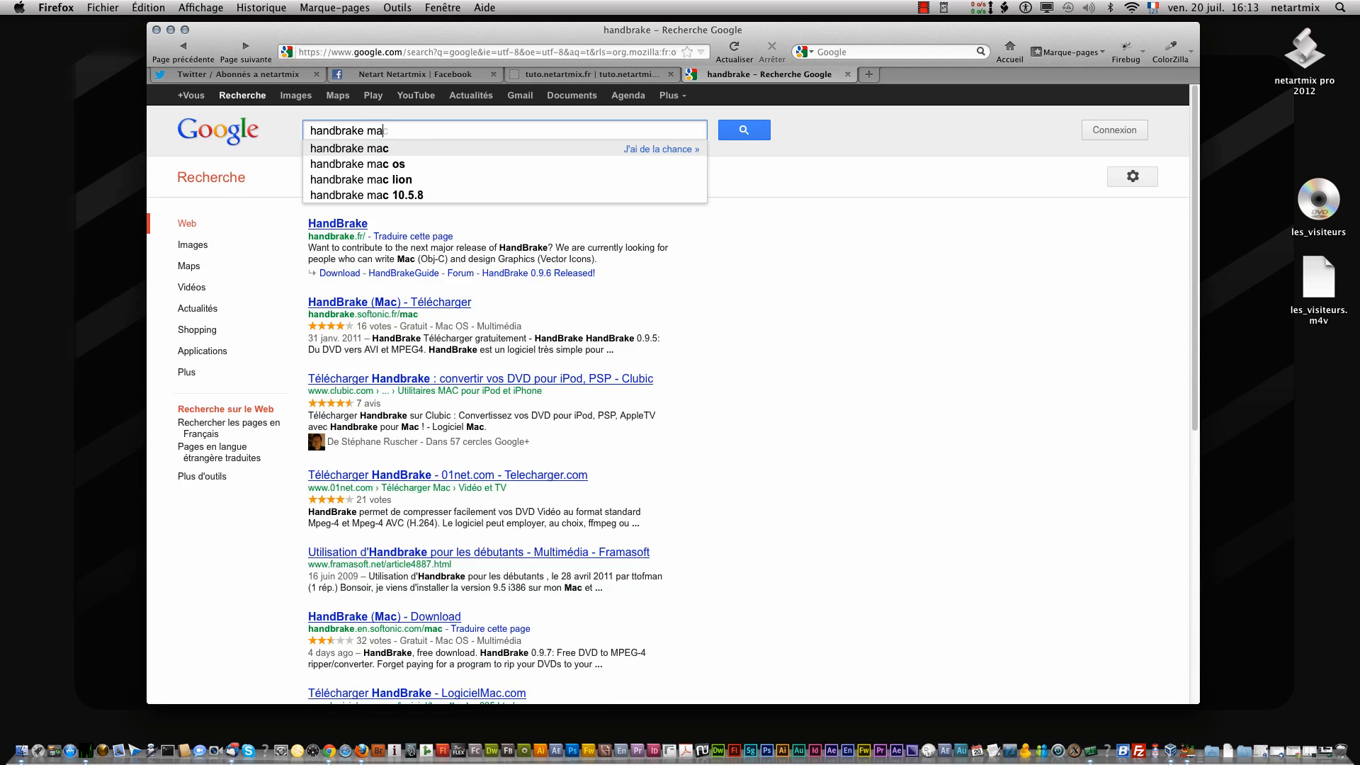
key(Return)
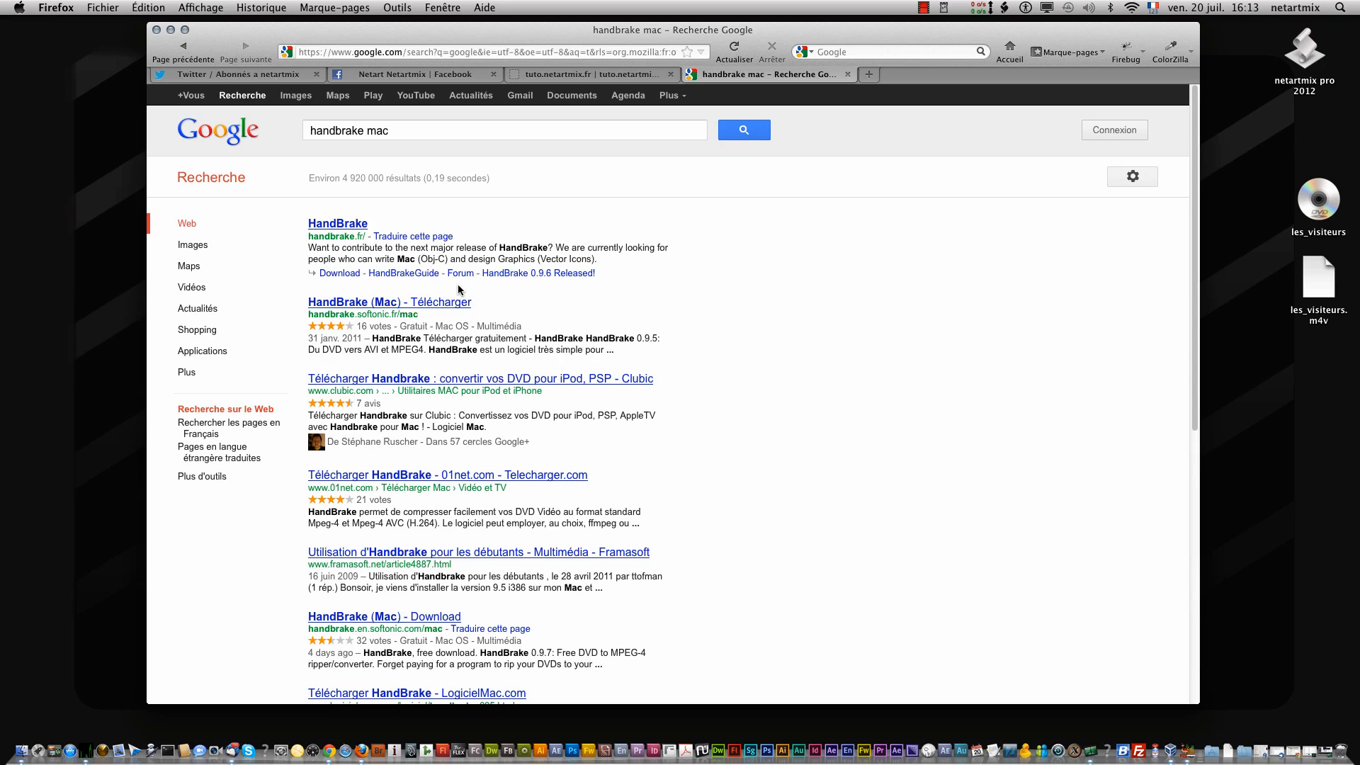
click(445, 473)
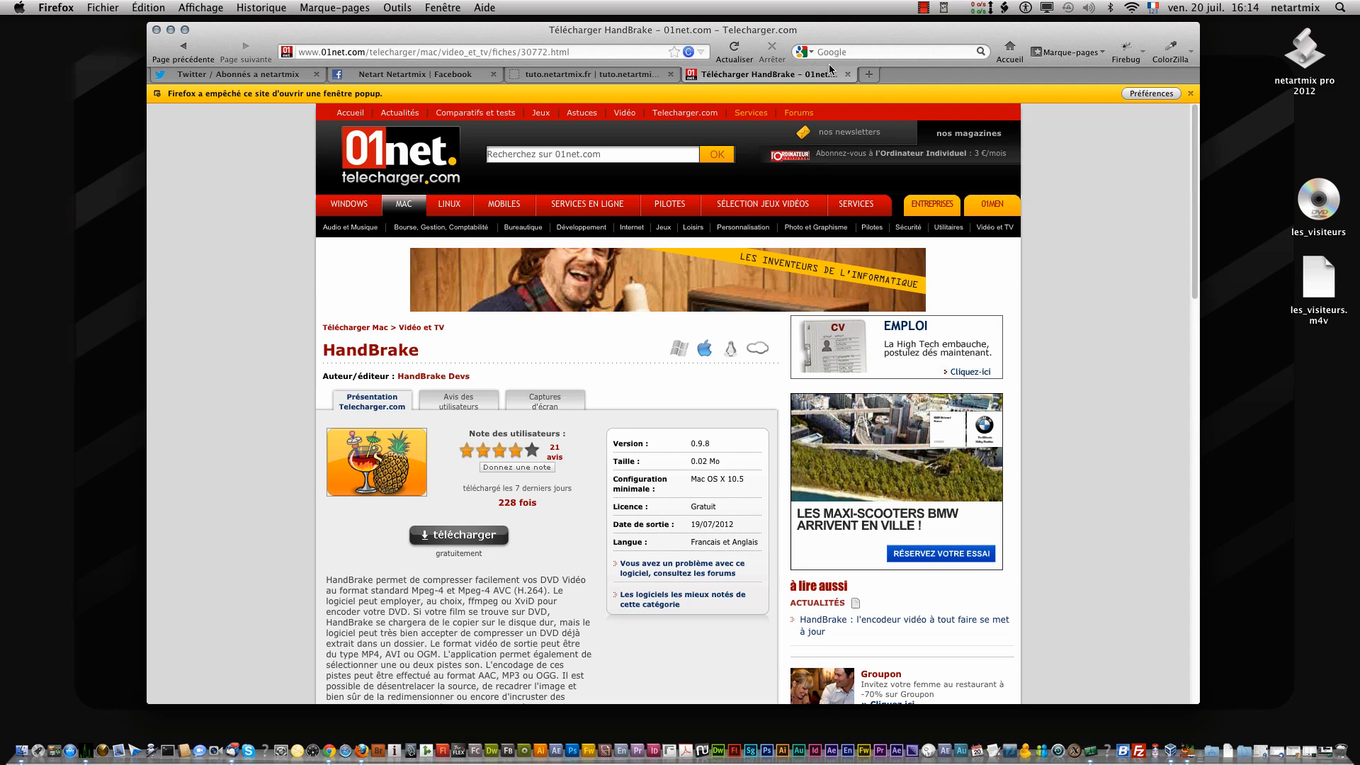
click(923, 8)
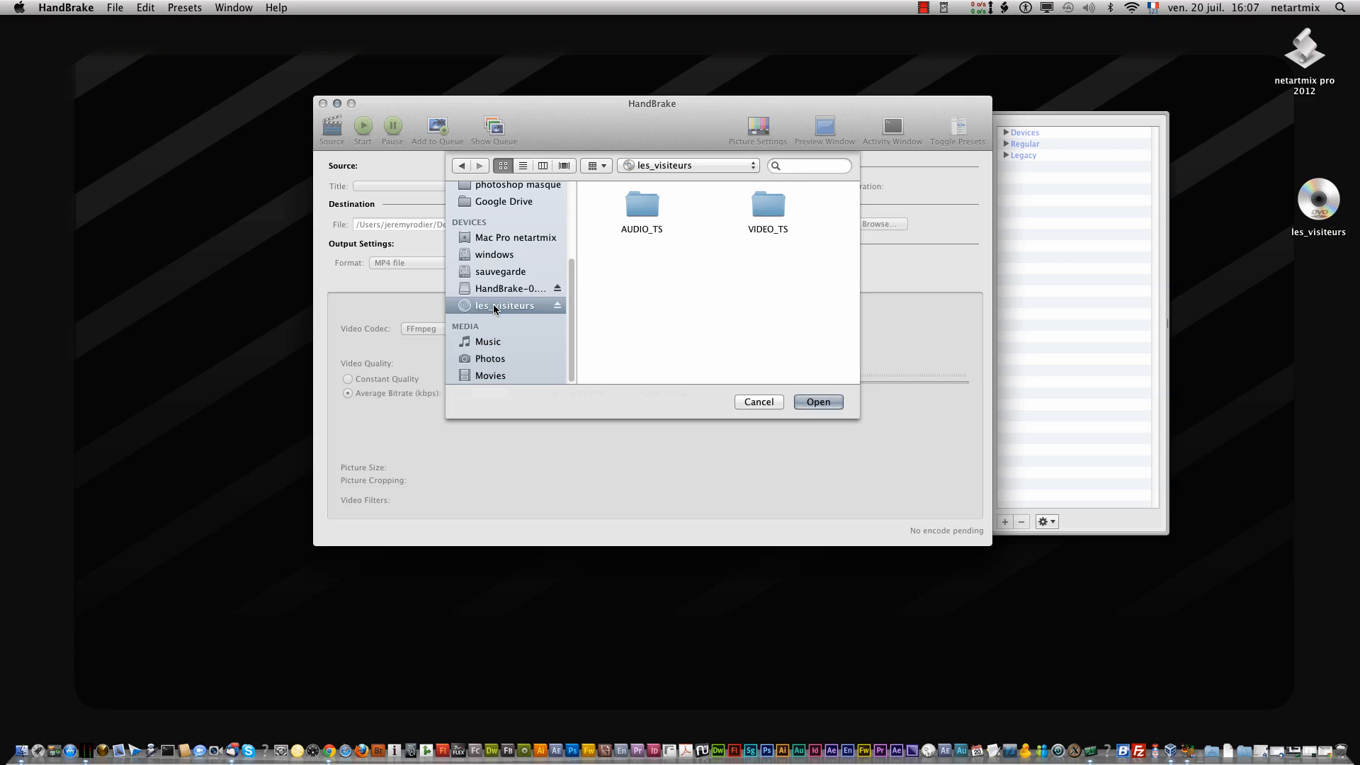
- Switch to HandBrake, load the les_visiteurs disc as the source and keep title 1 selected
click(812, 402)
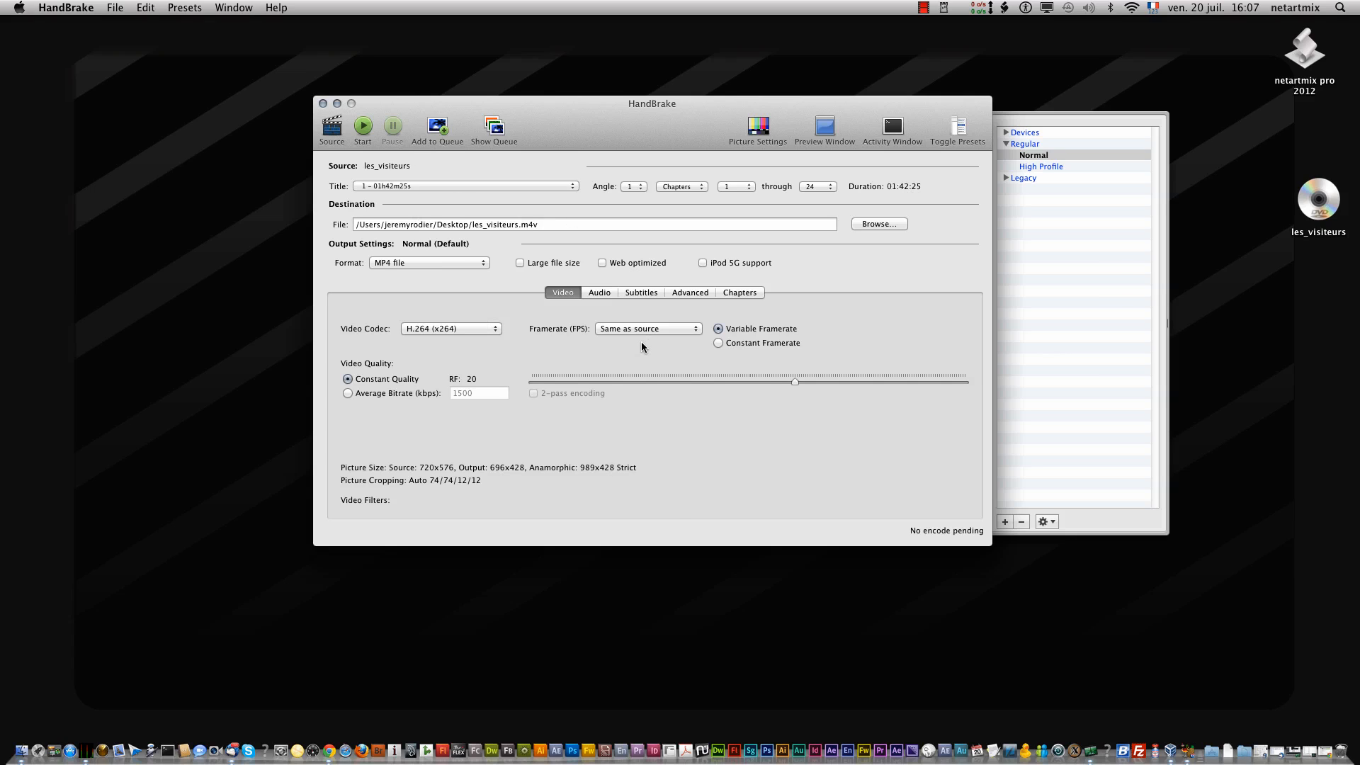
click(401, 187)
click(428, 185)
- Set the output format to MP4 file with Large file size enabled and the H.264 (x264) video codec
click(467, 262)
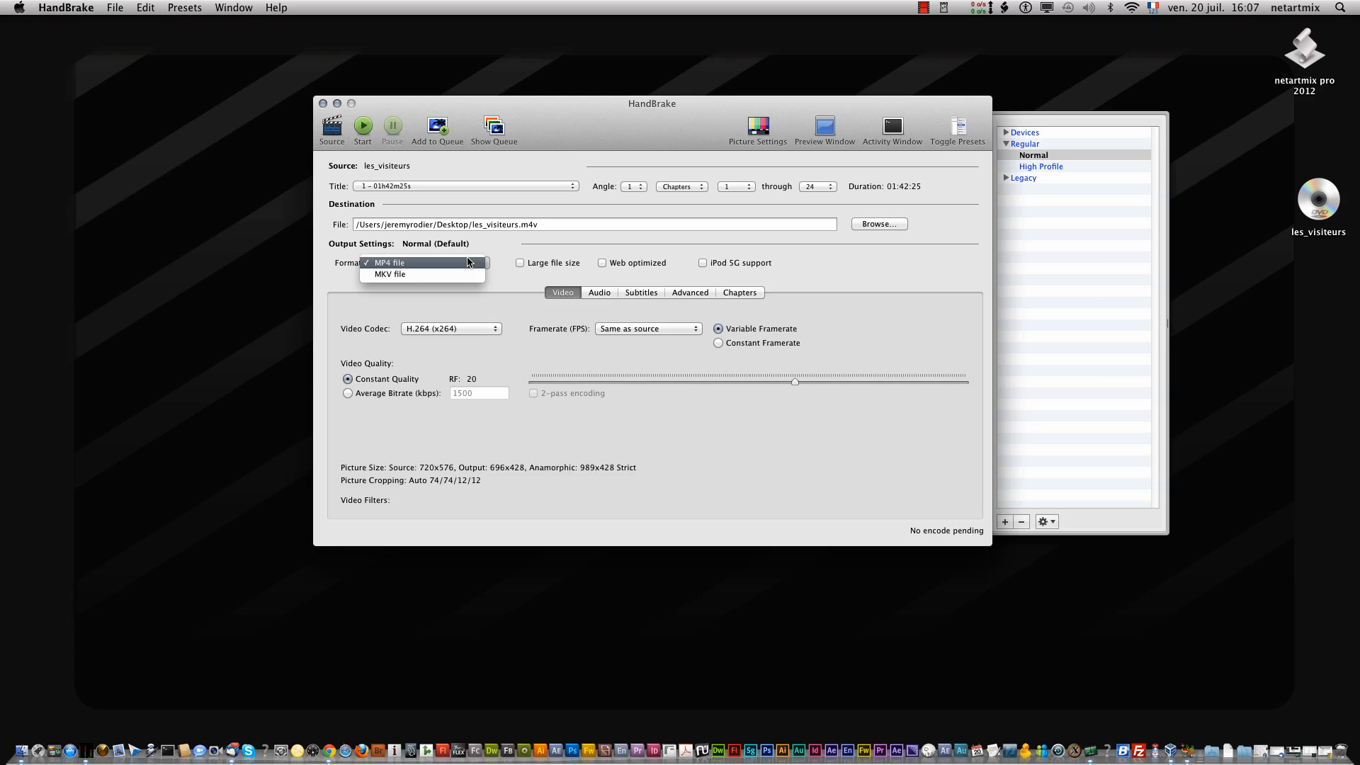
click(467, 262)
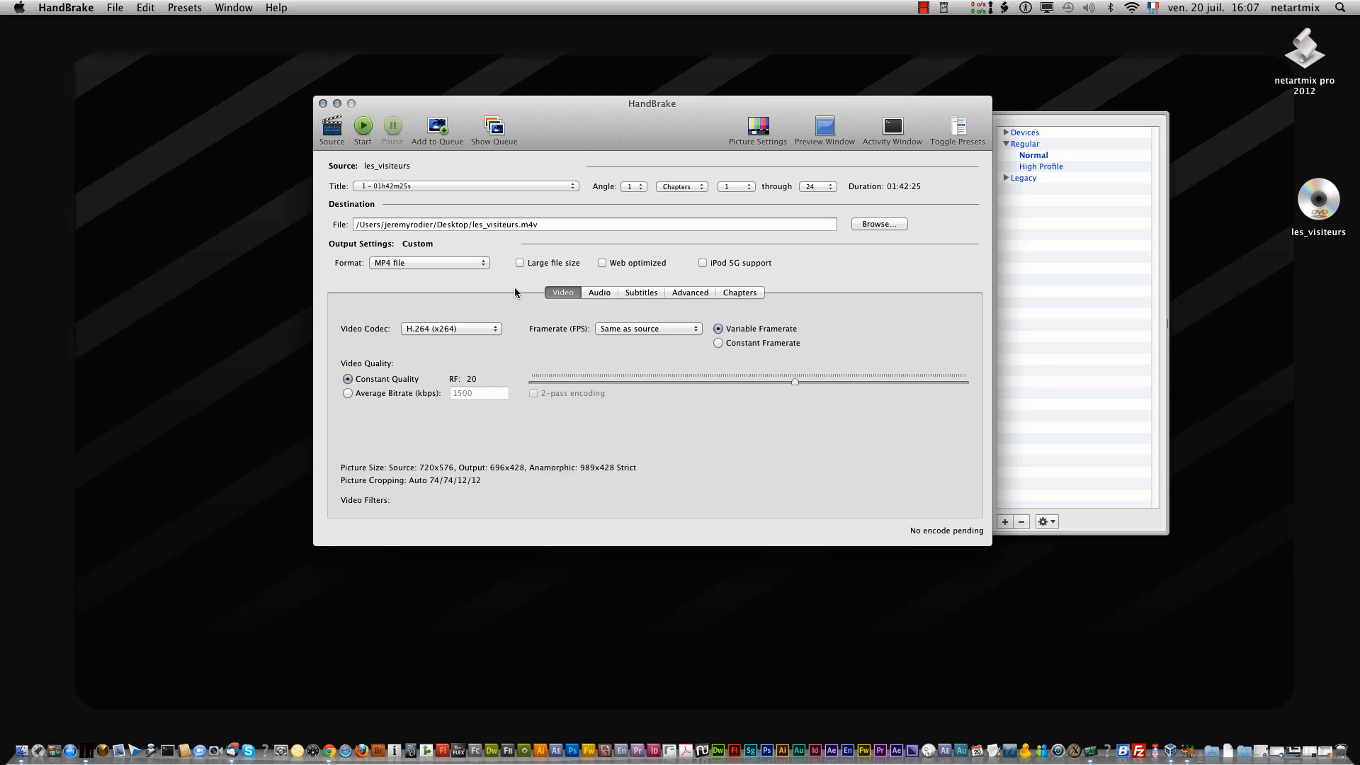
click(520, 262)
click(476, 329)
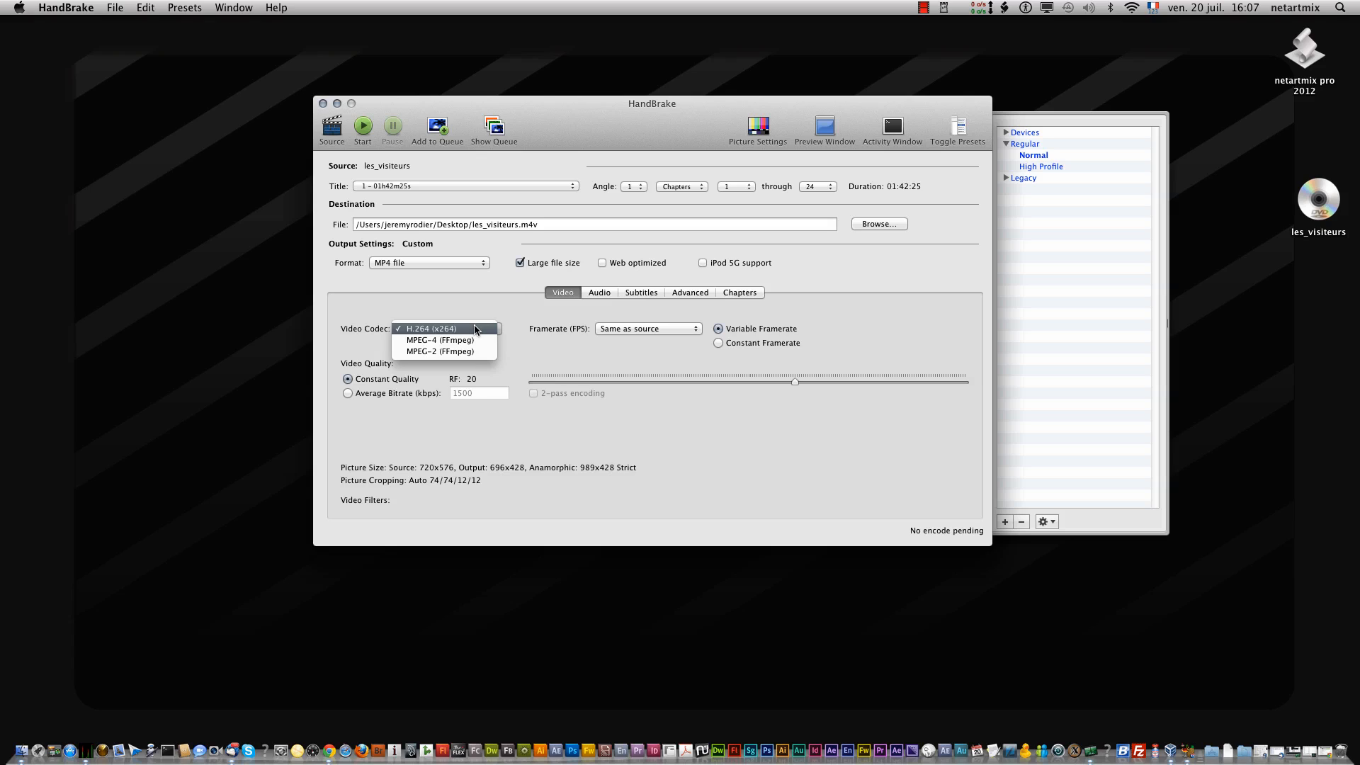
click(475, 329)
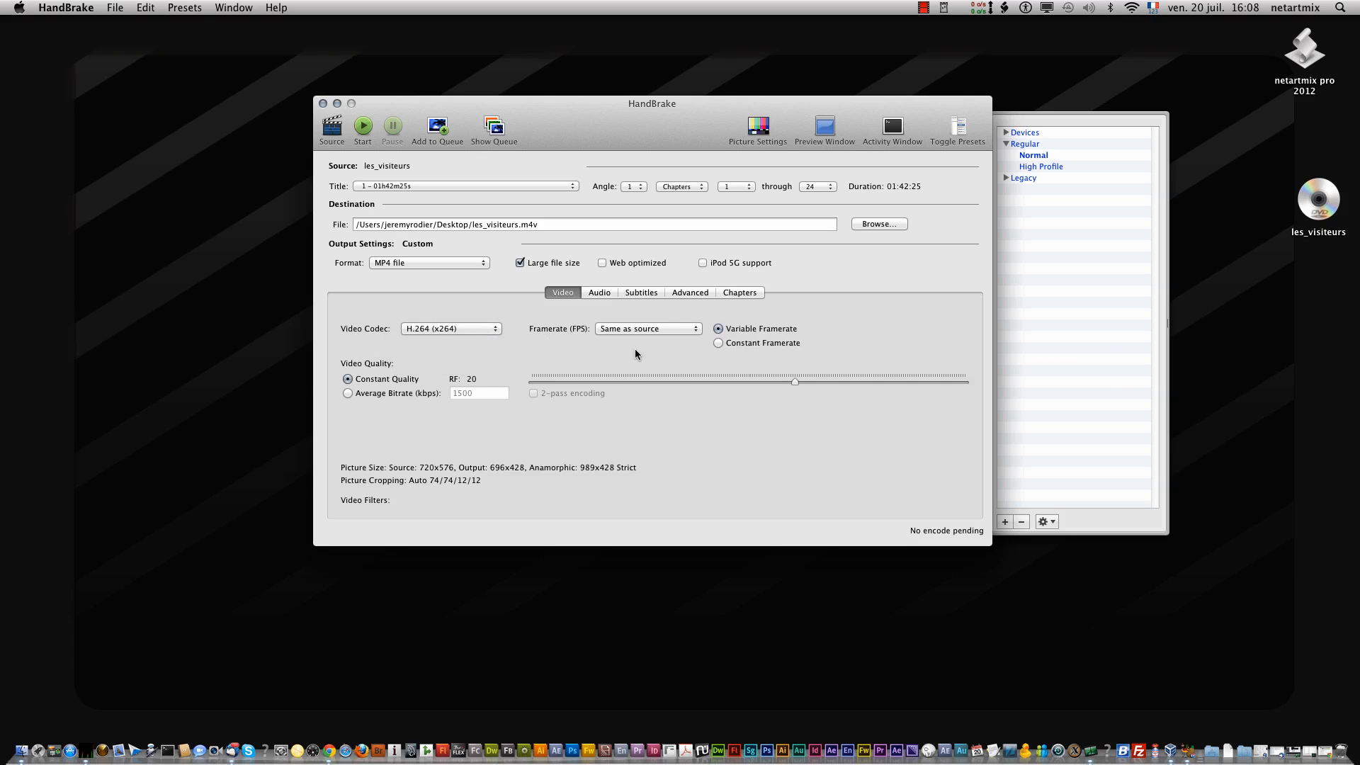
- Choose AAC (CoreAudio) as the codec of the Francais (AC3) audio track
click(593, 292)
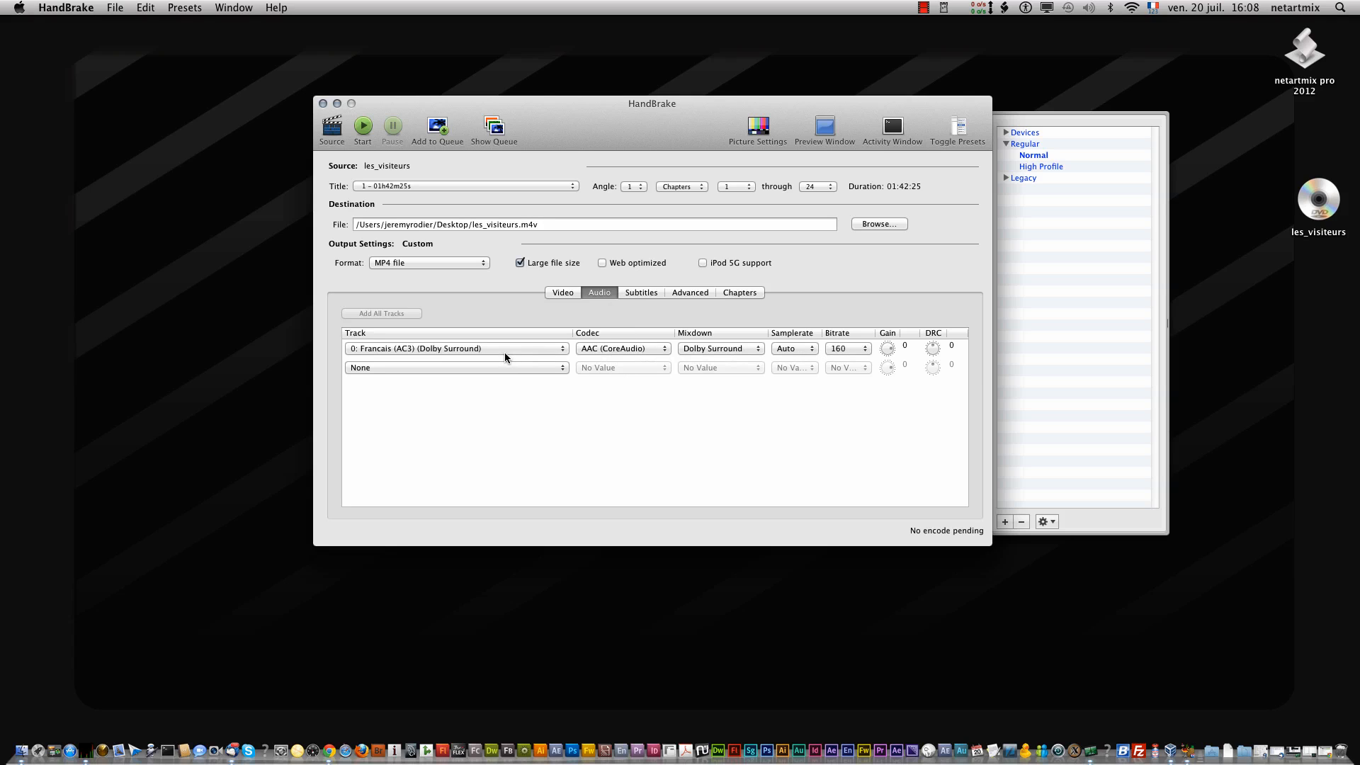
click(600, 349)
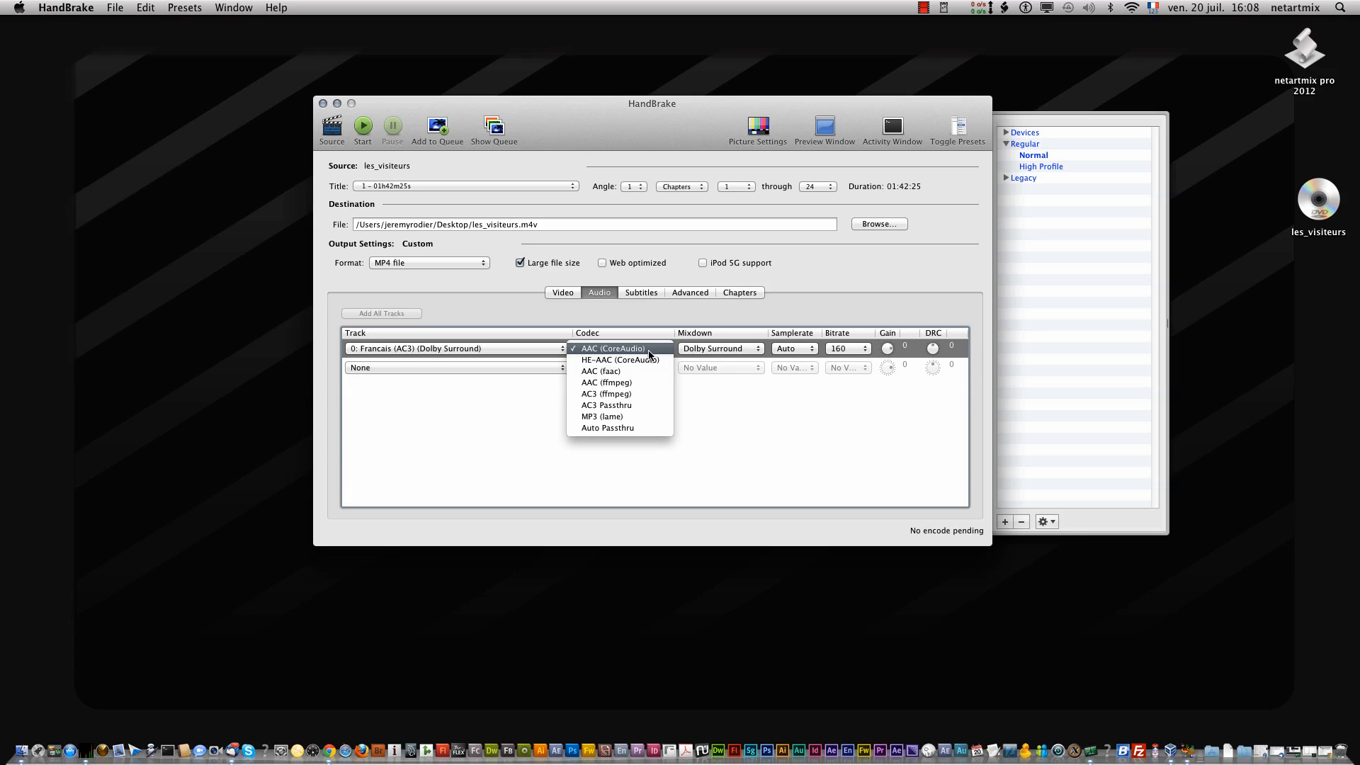
click(648, 350)
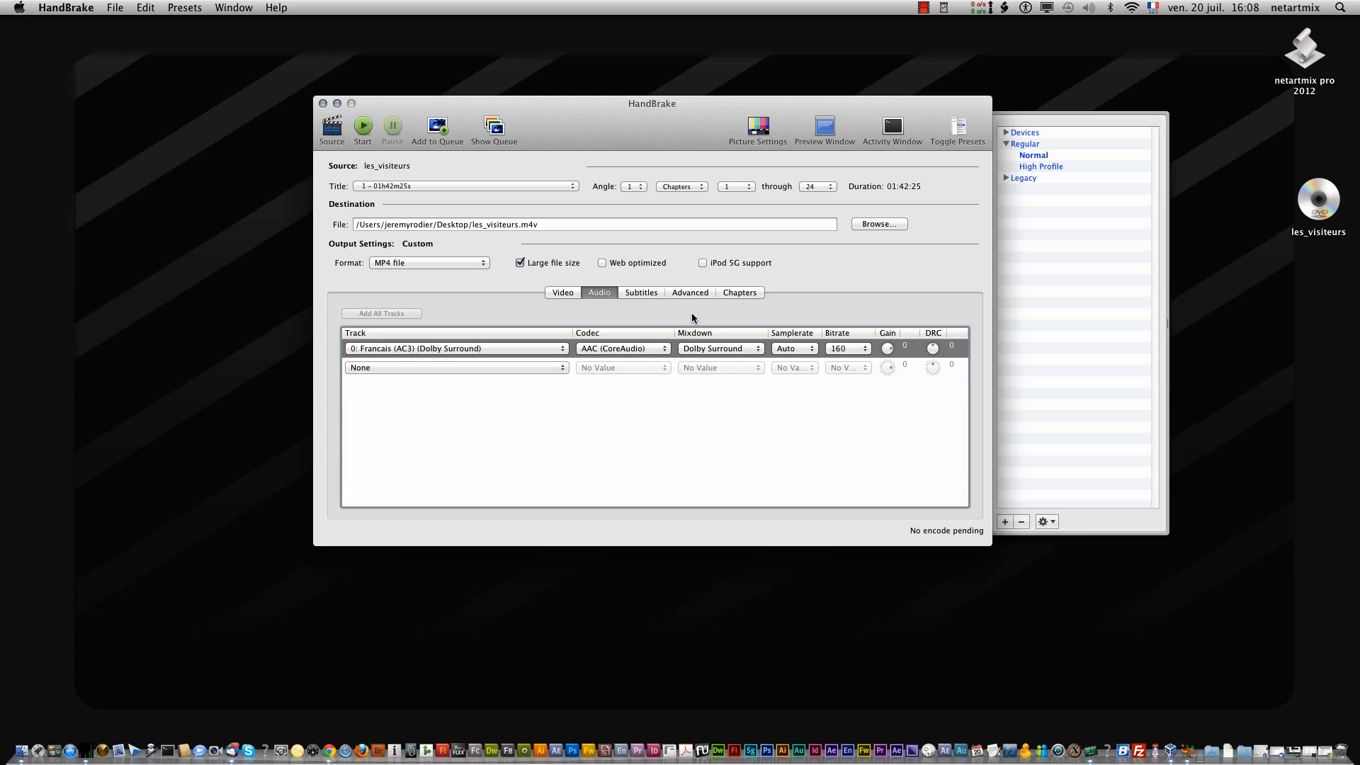
- Try the Foreign Audio Search - (Bitmap) subtitle track, and set the subtitle track back to None
click(640, 292)
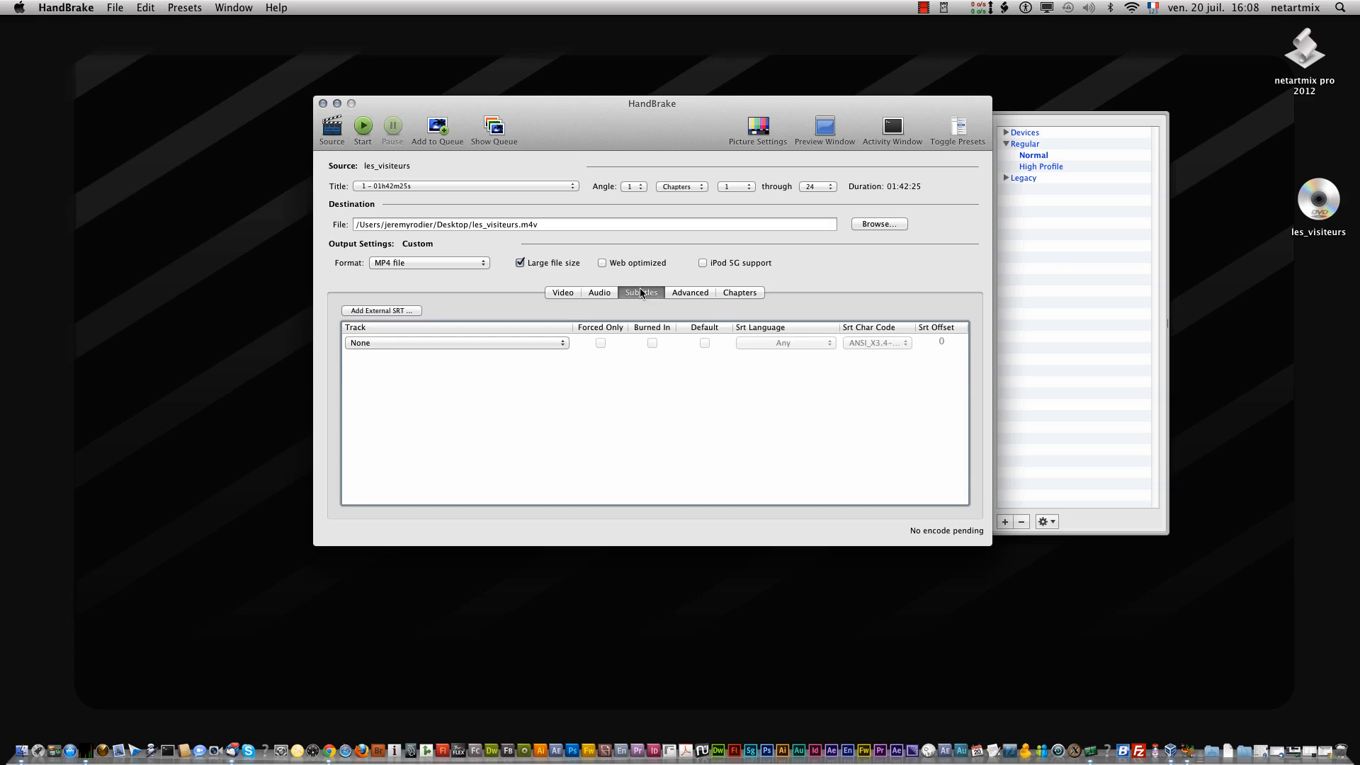
click(461, 342)
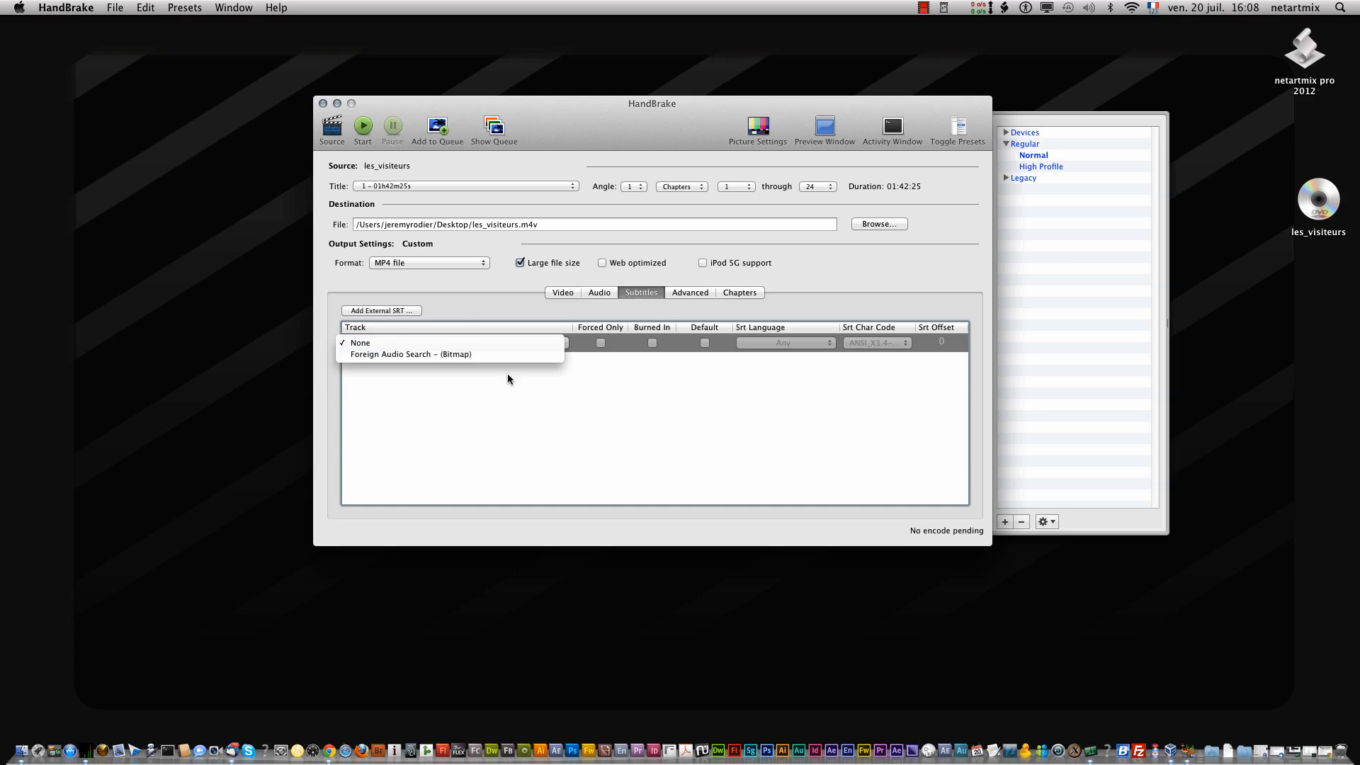
click(483, 353)
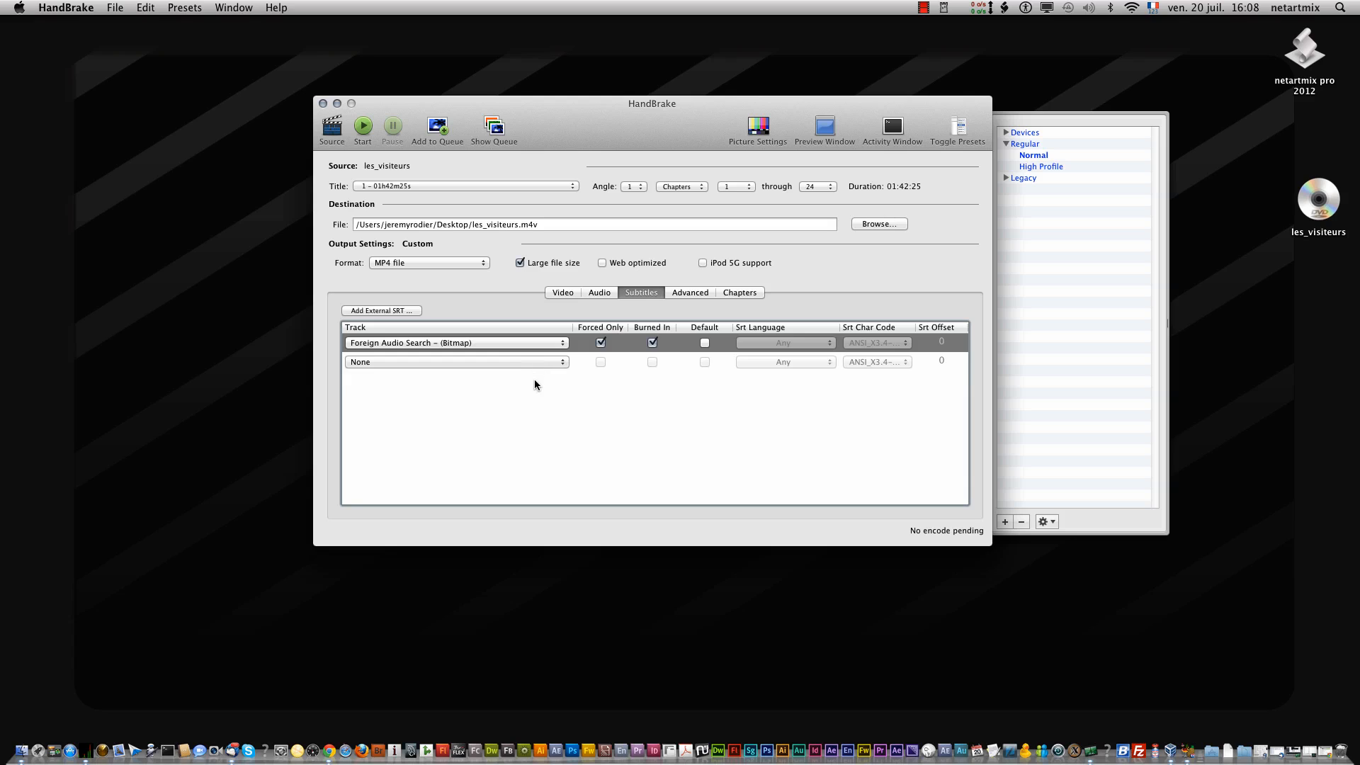
click(535, 381)
click(494, 337)
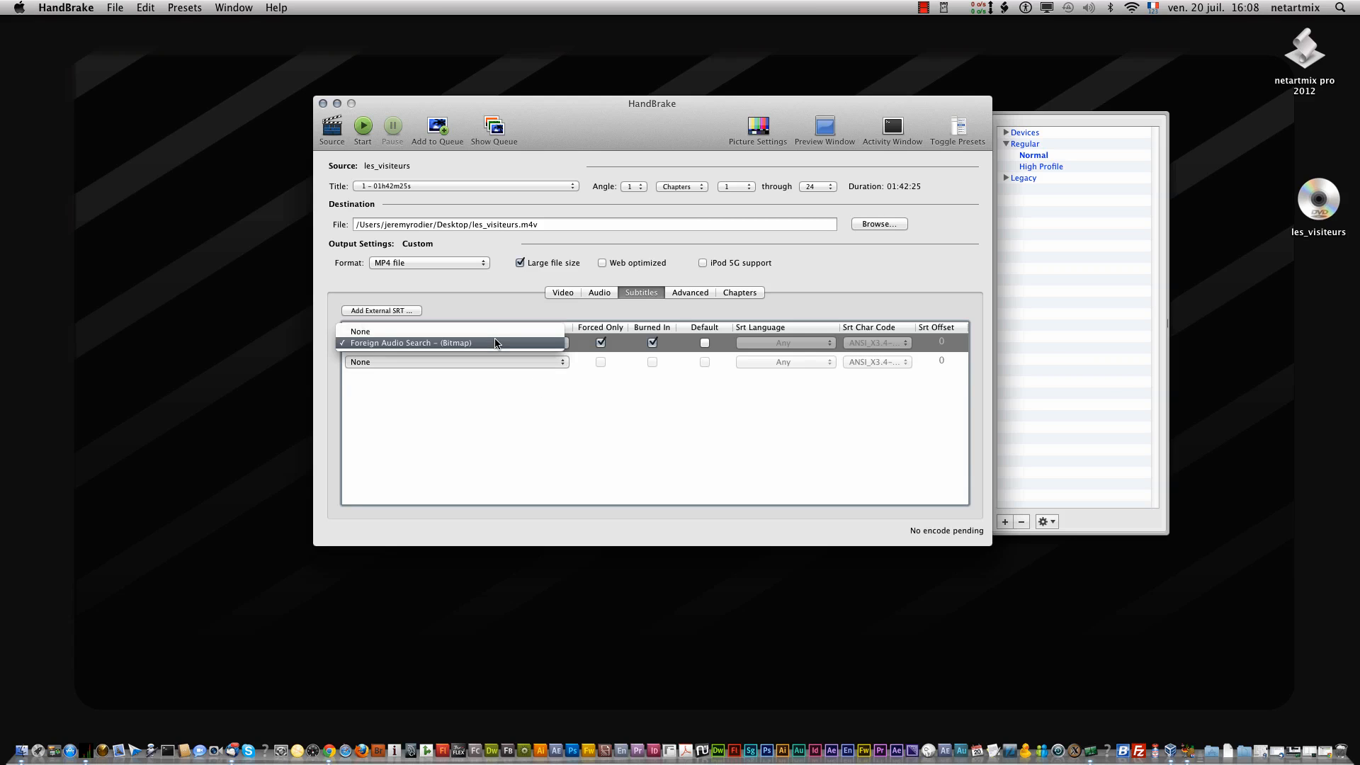
click(493, 333)
click(493, 330)
click(620, 361)
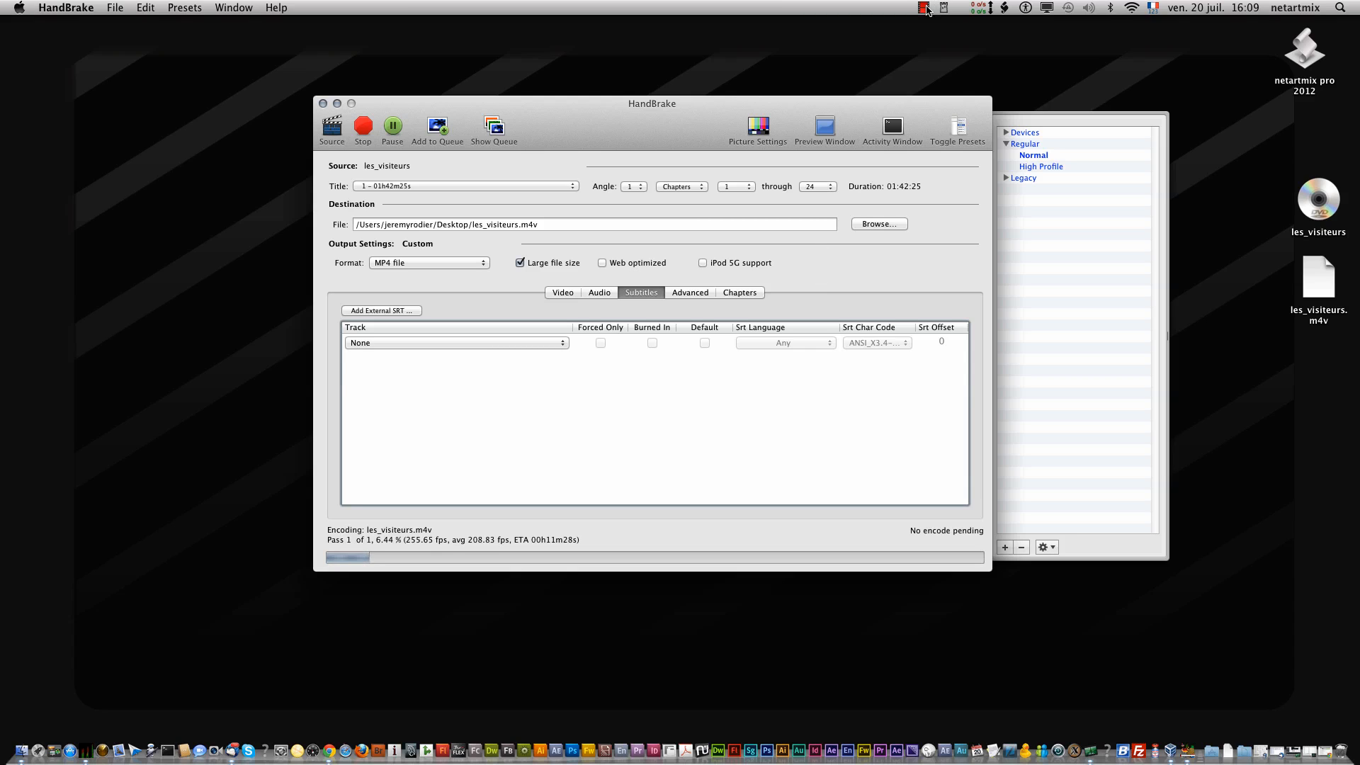
click(926, 10)
click(938, 36)
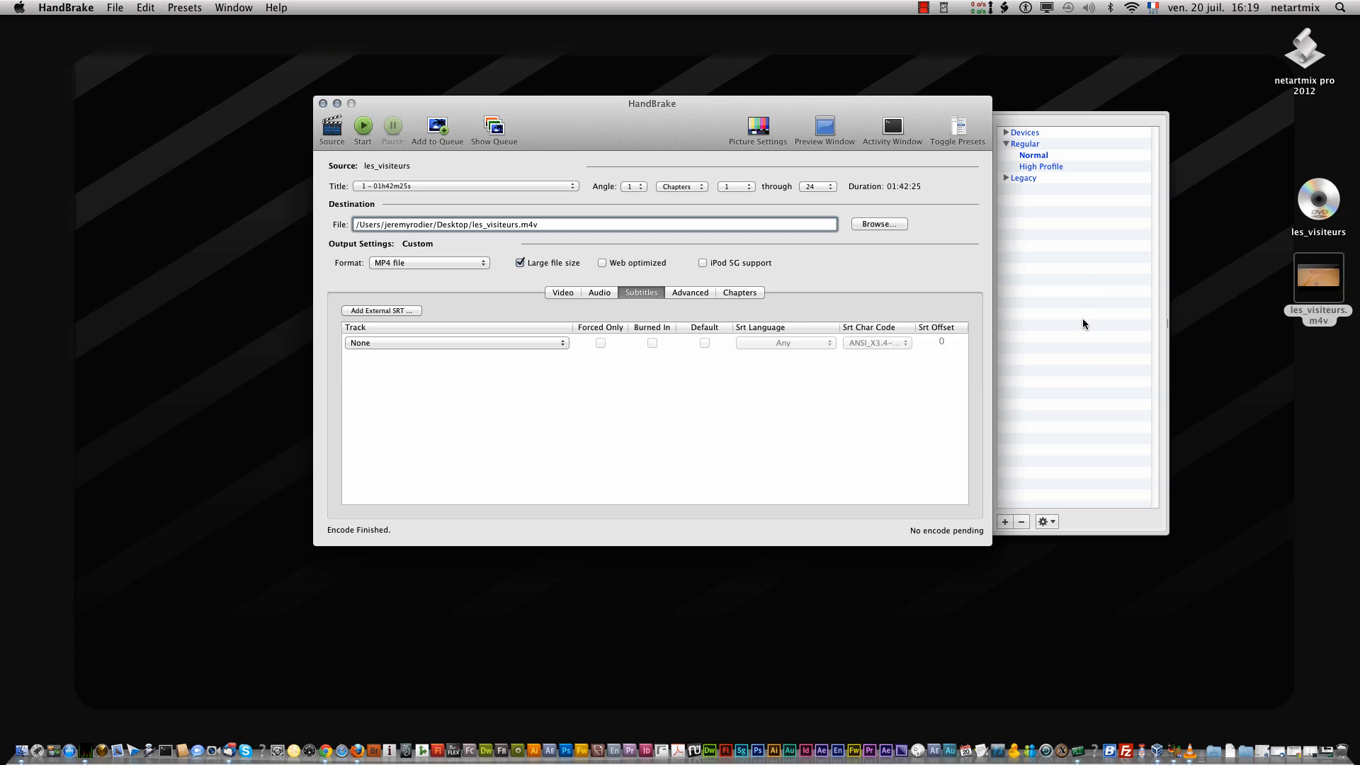
click(924, 8)
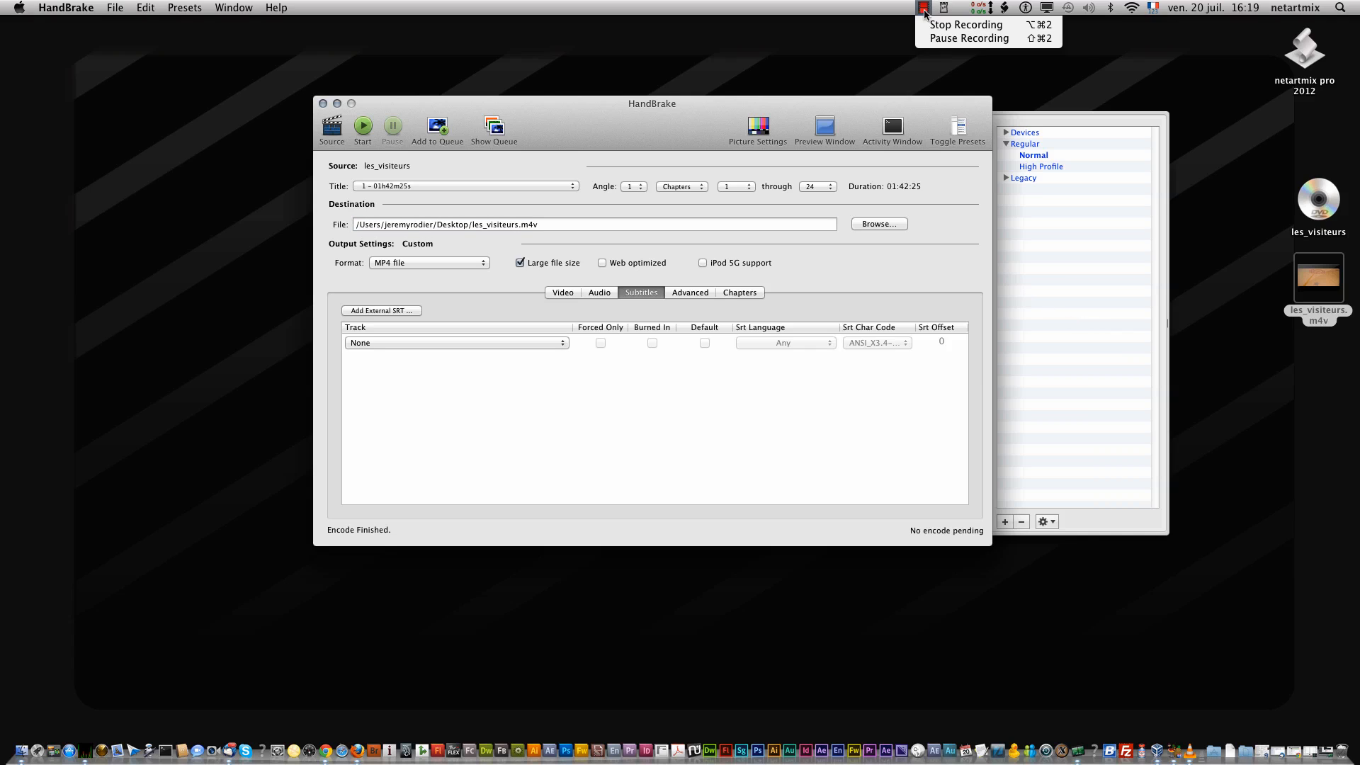